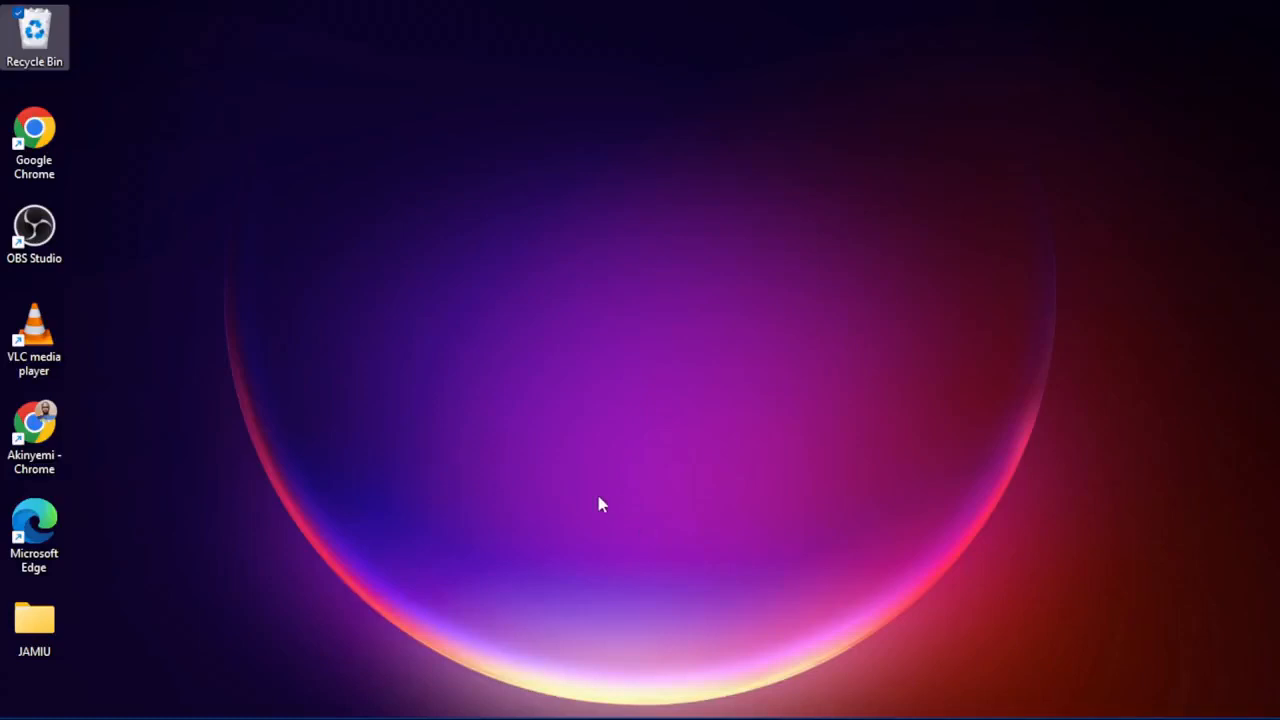
- Open File Explorer and show This PC to check which drives are listed
key("super+e")
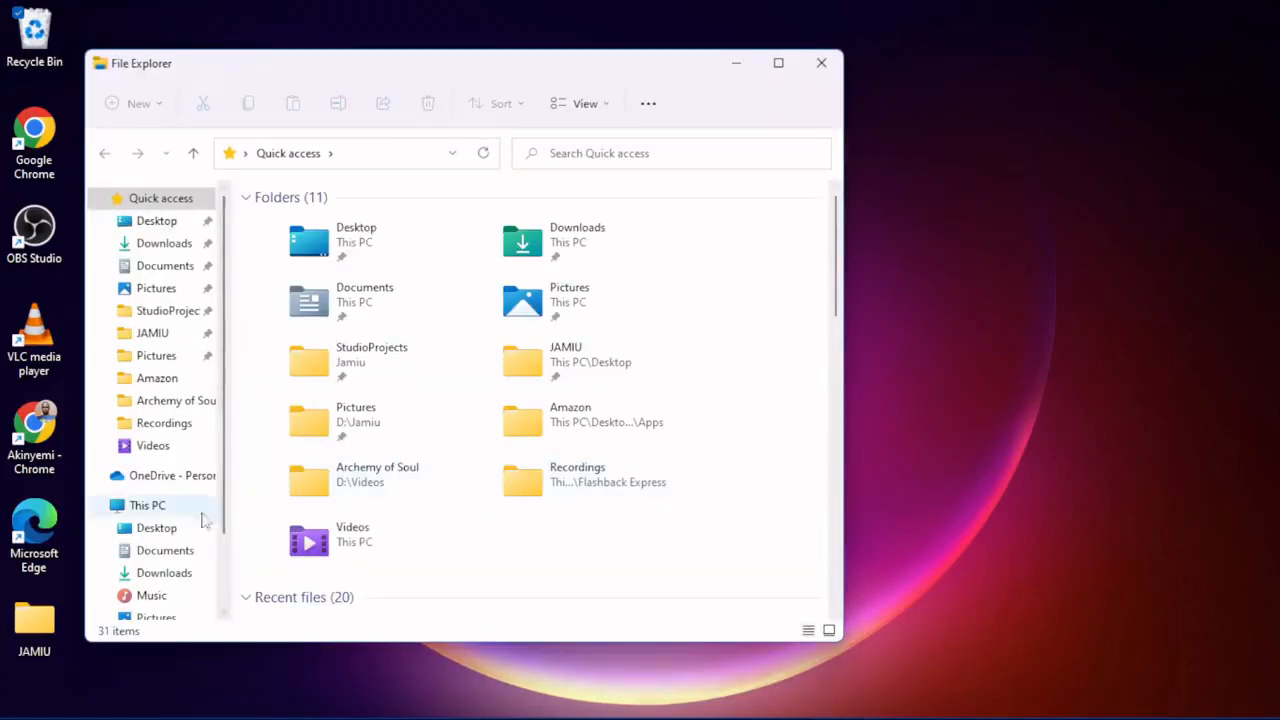
left_click(147, 507)
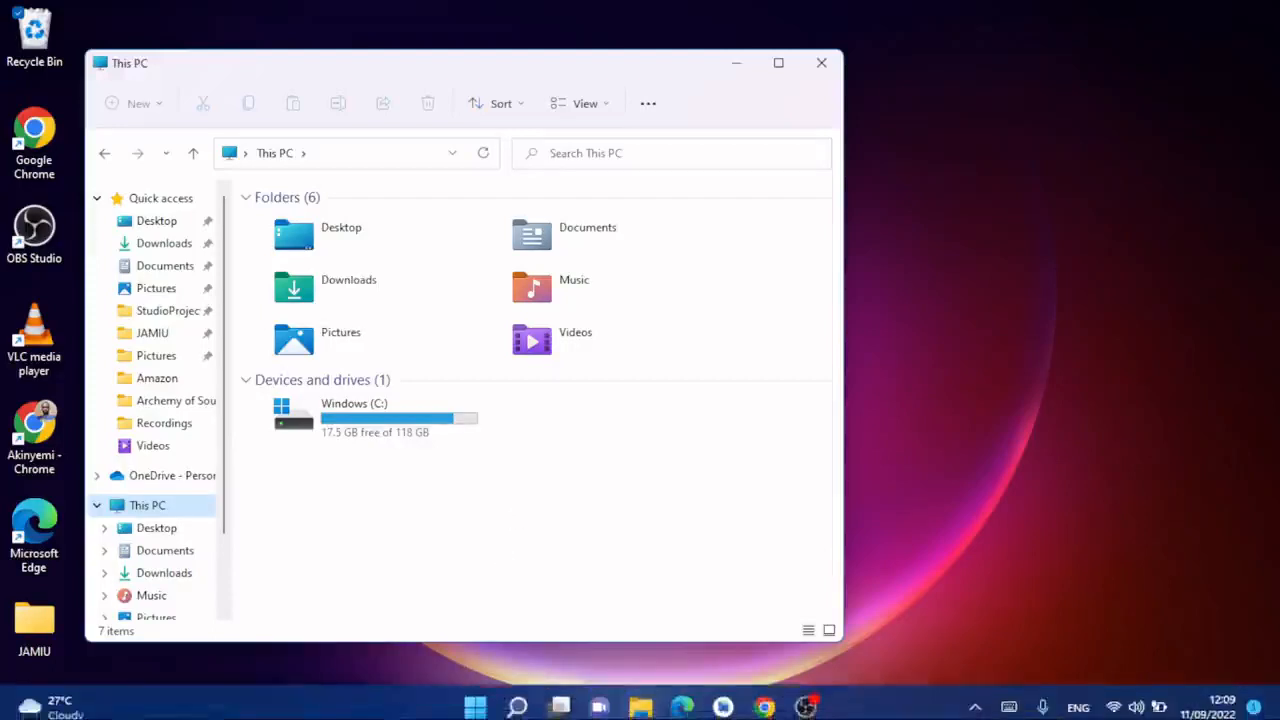
- Search Windows for "format di", open Create and format hard disk partitions, and bring the Disk Management window to the front
left_click(518, 700)
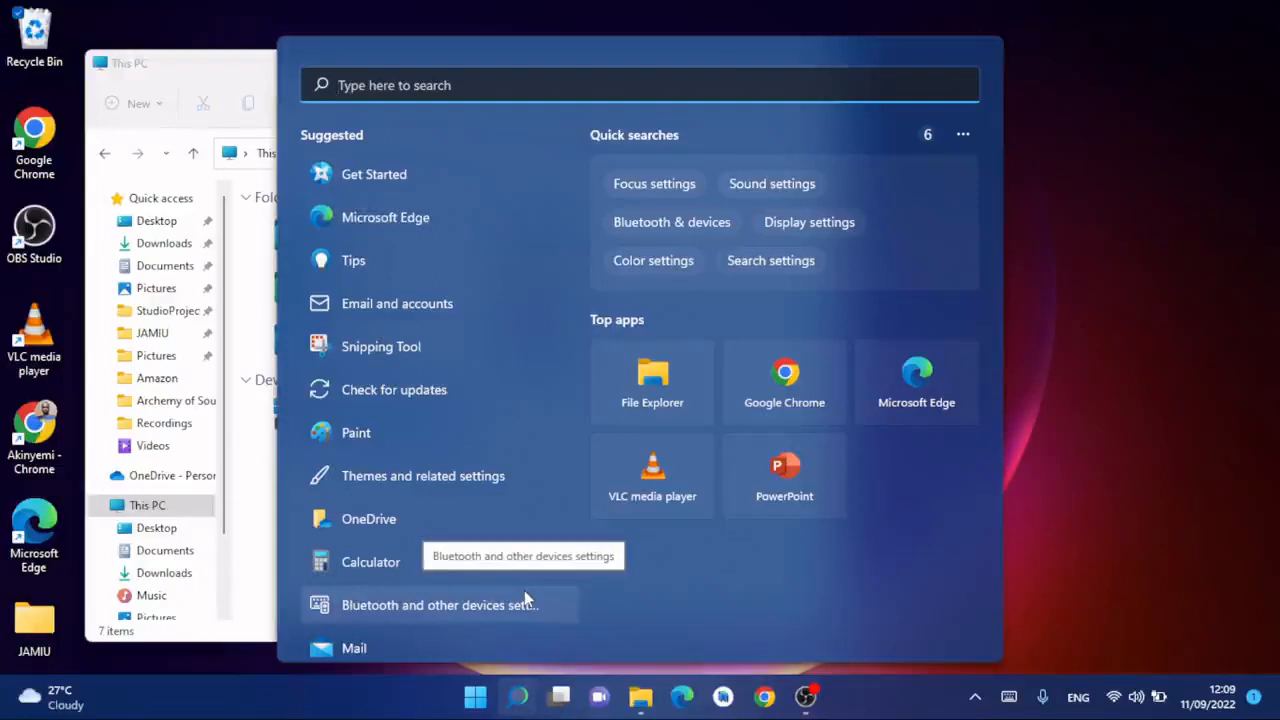
type("for")
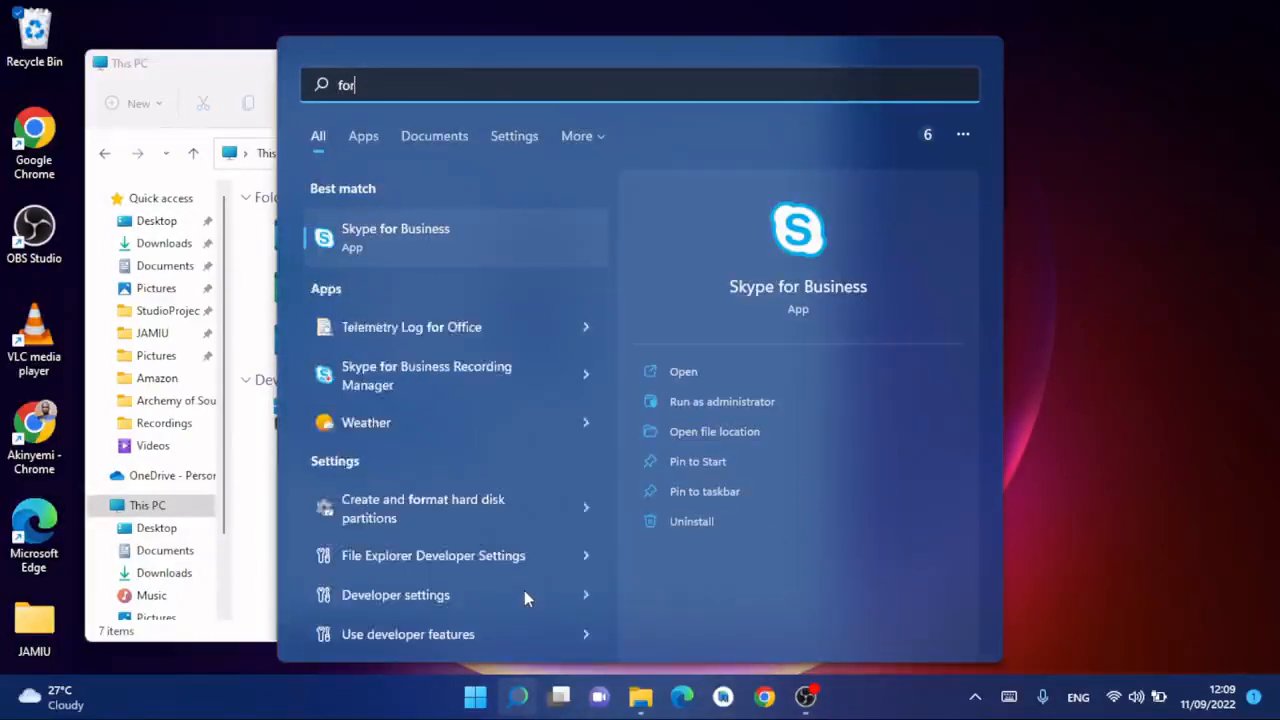
type("mat")
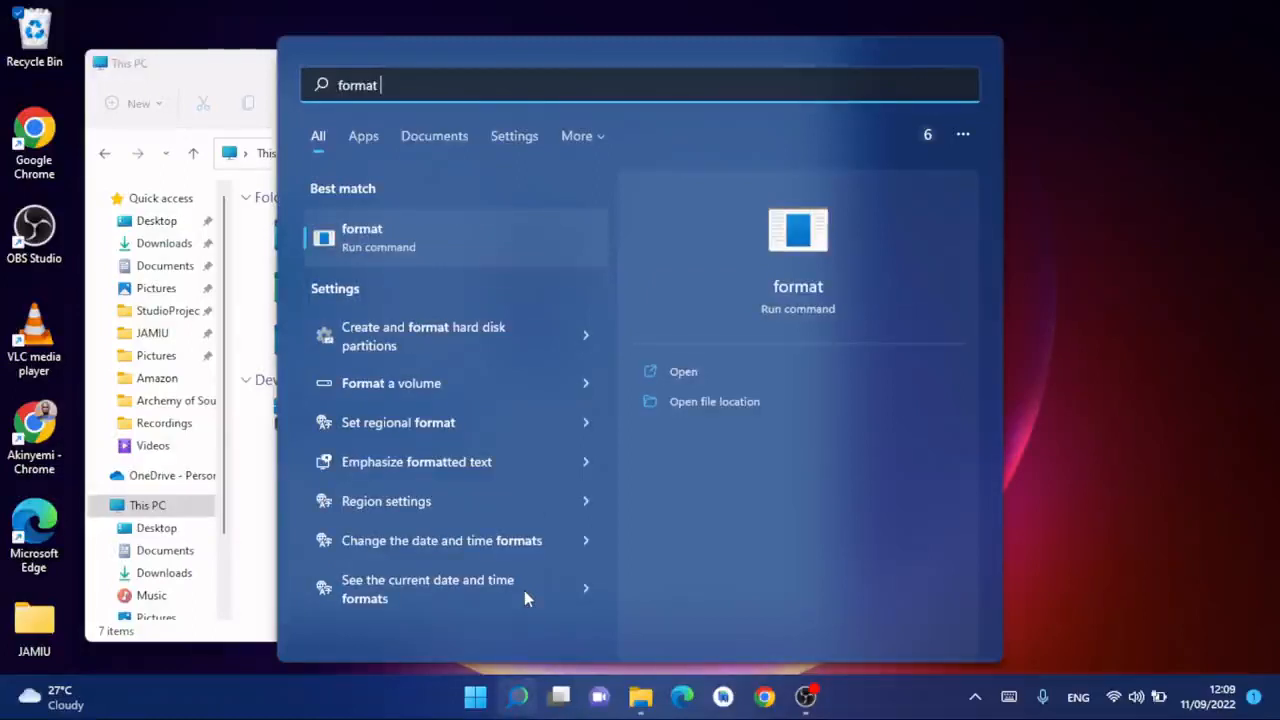
type(" di")
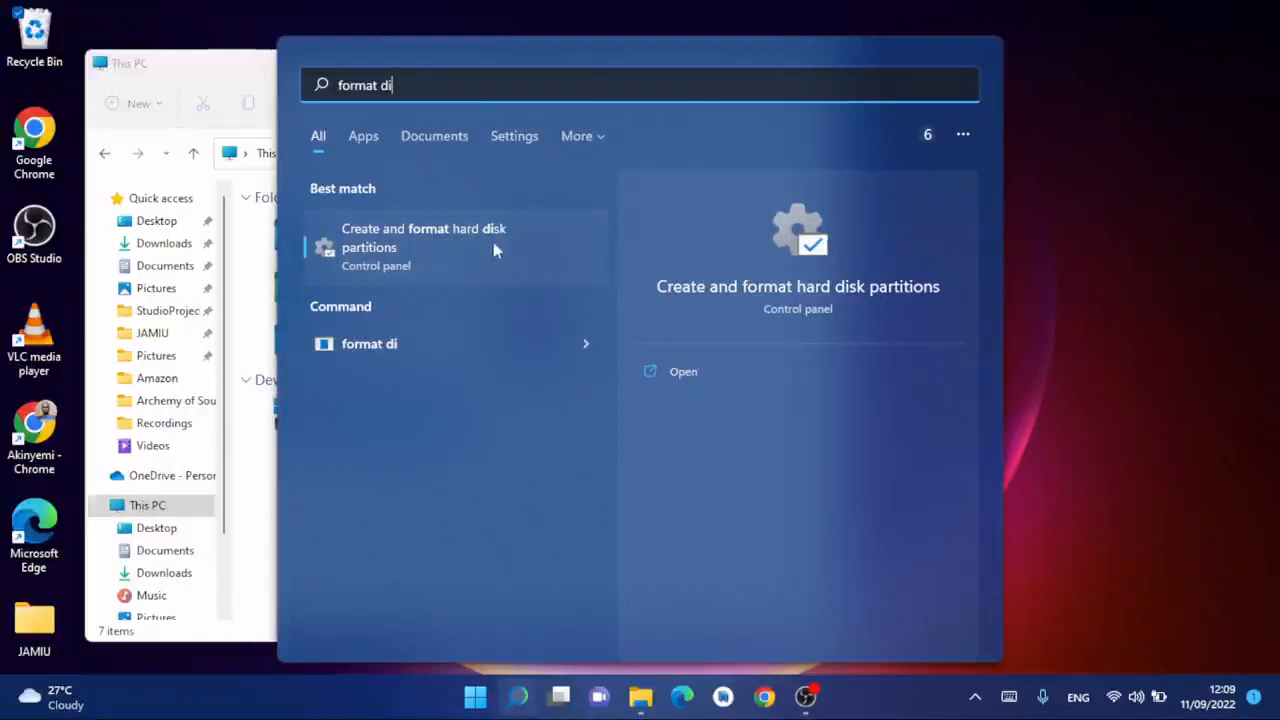
left_click(410, 248)
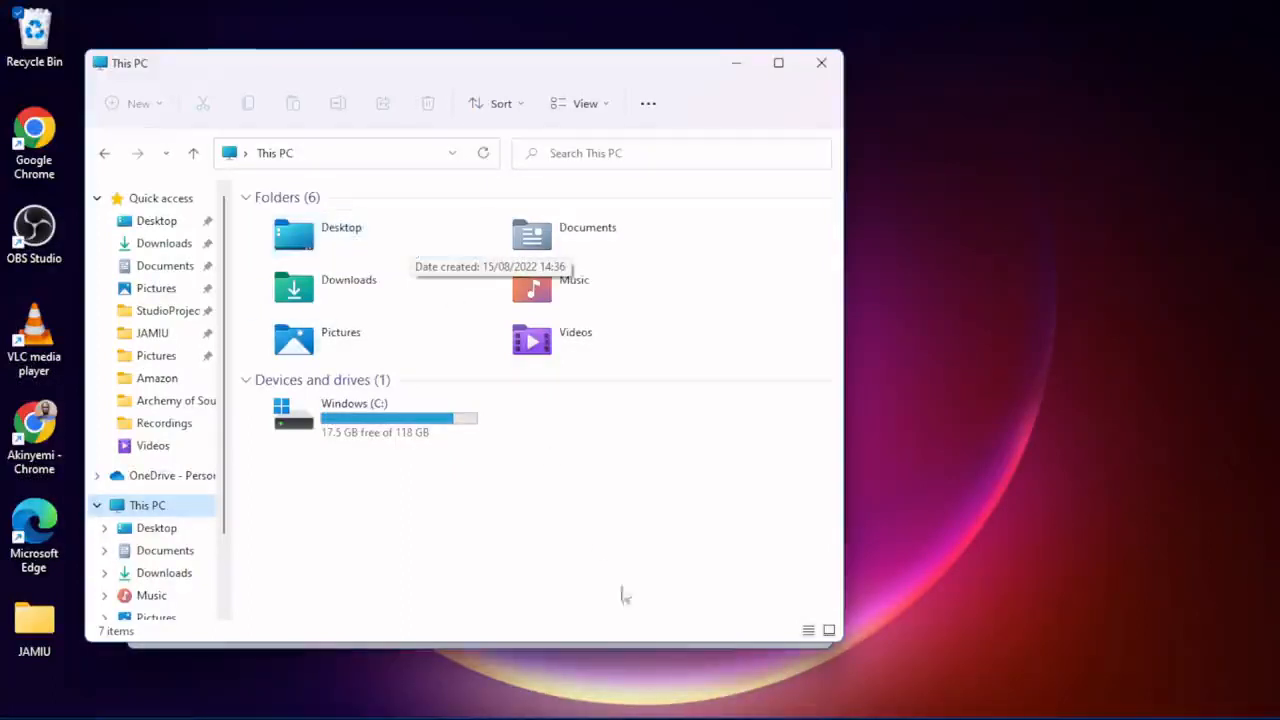
mouse_move(635, 718)
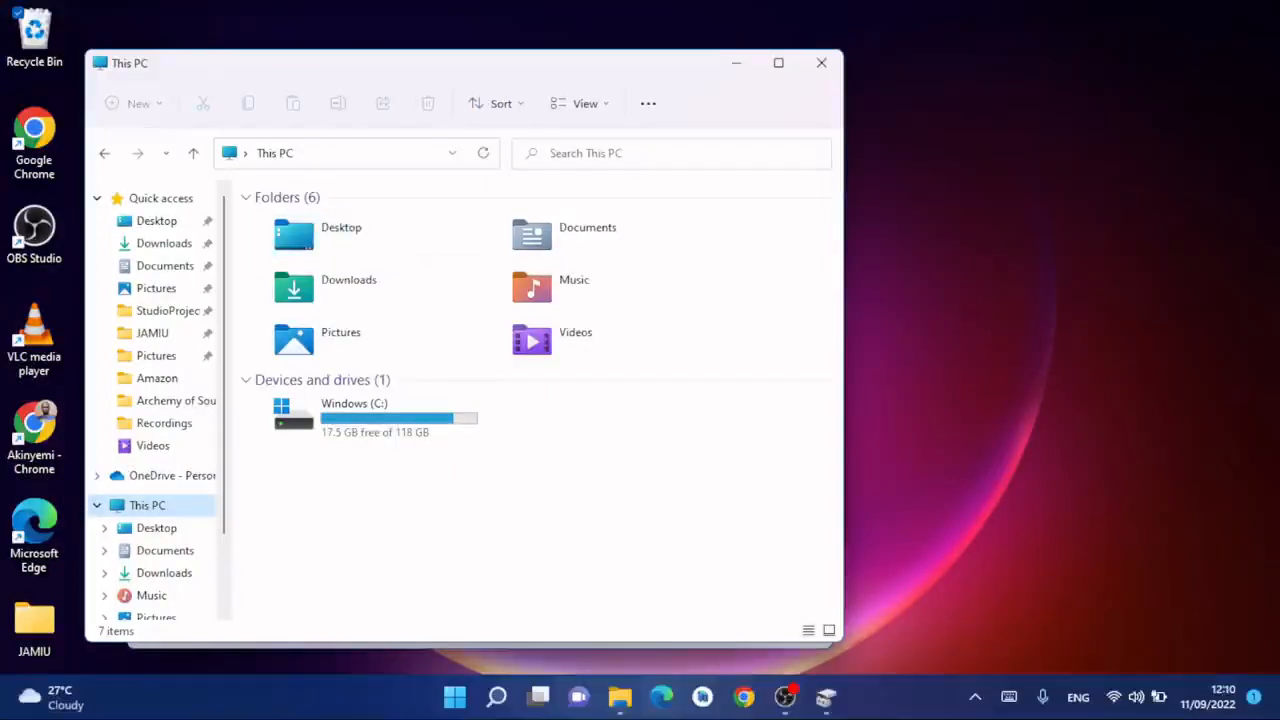
left_click(825, 697)
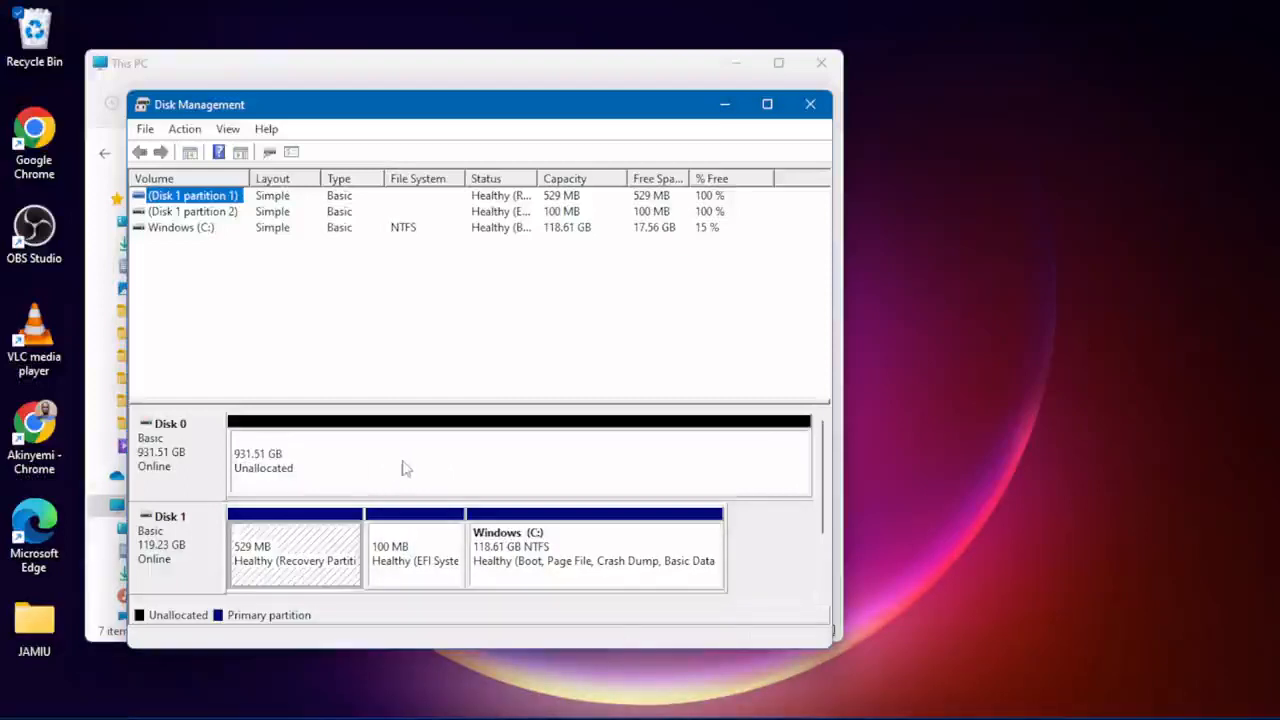
- Start a new simple volume on Disk 0's unallocated space, accepting the full 953868 MB size and drive letter D
right_click(349, 478)
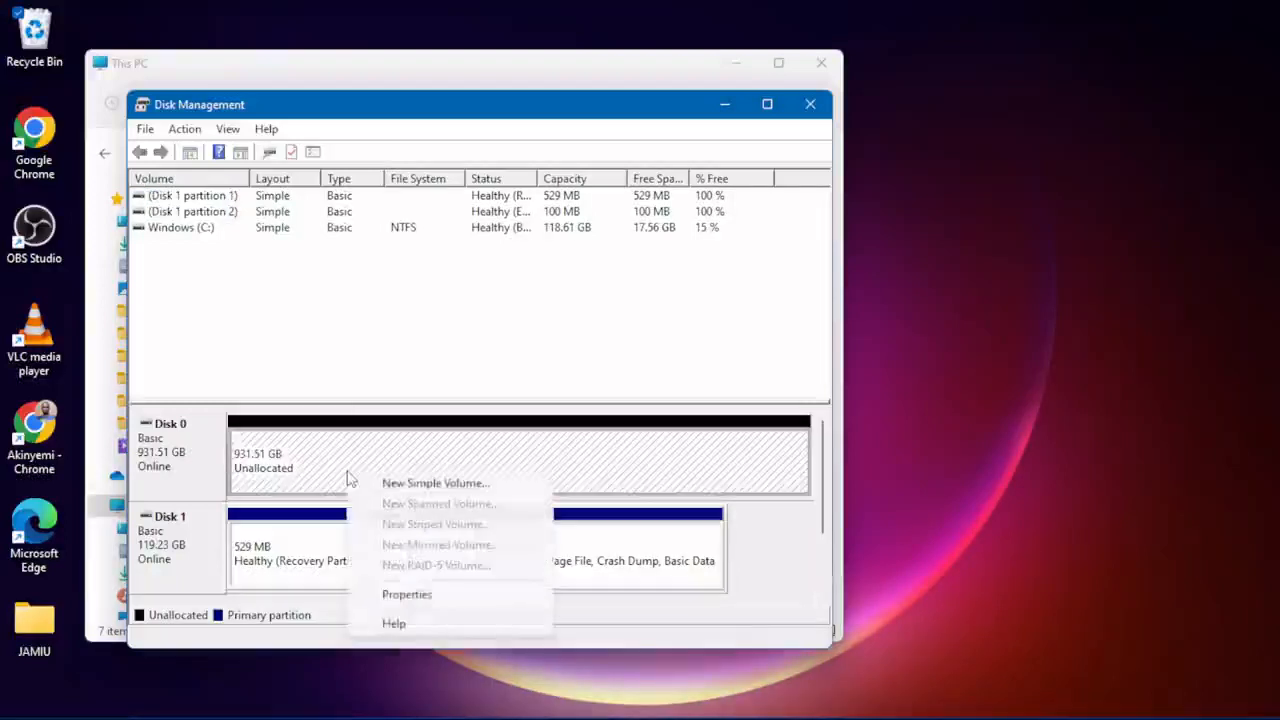
left_click(402, 486)
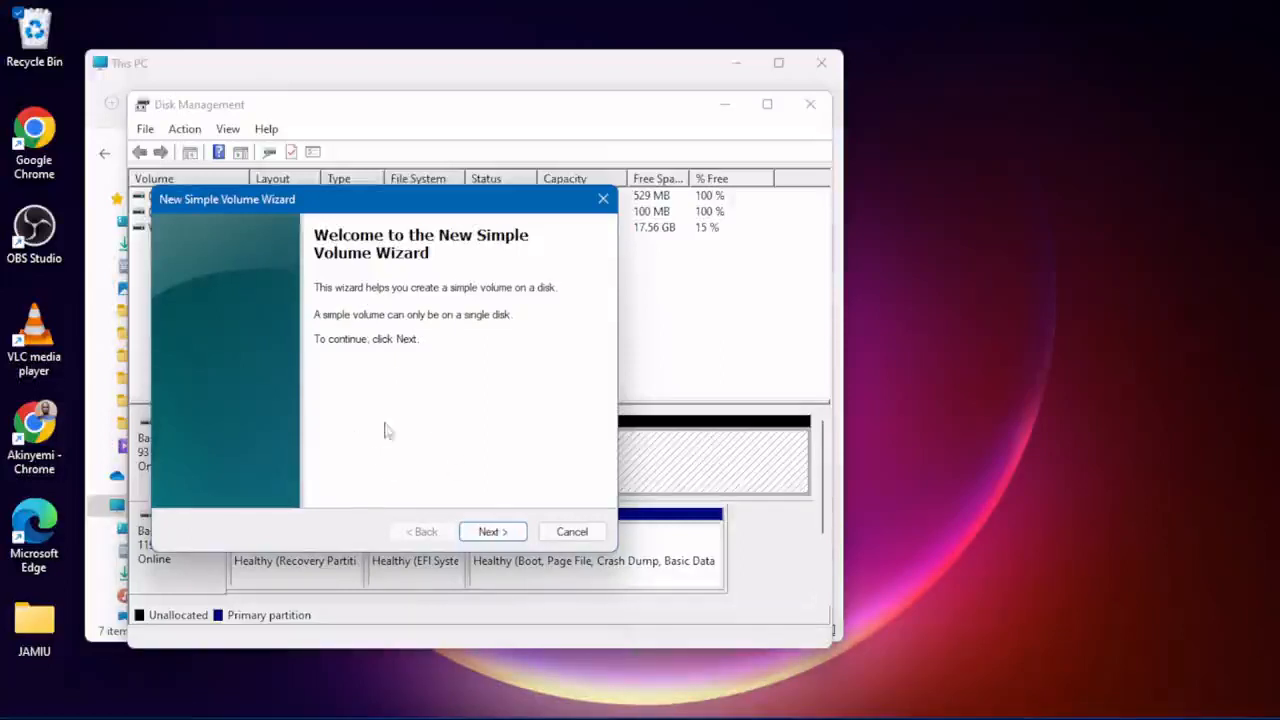
left_click(492, 532)
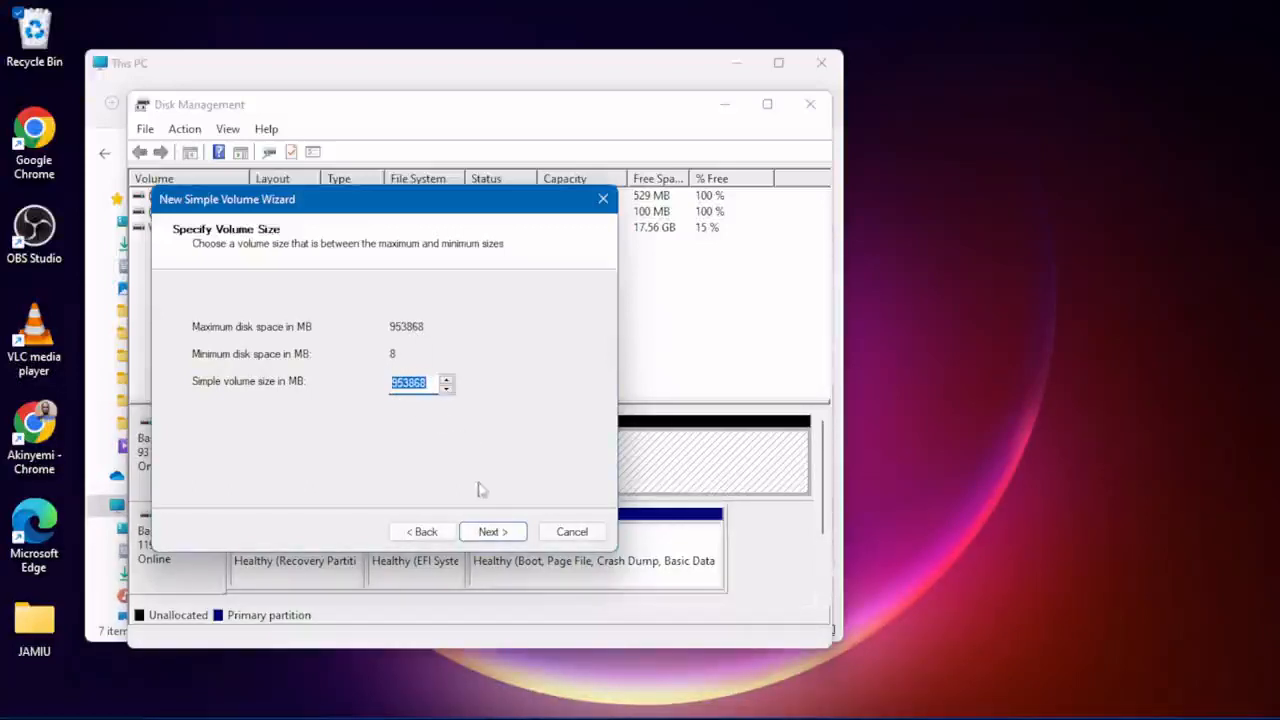
left_click(490, 531)
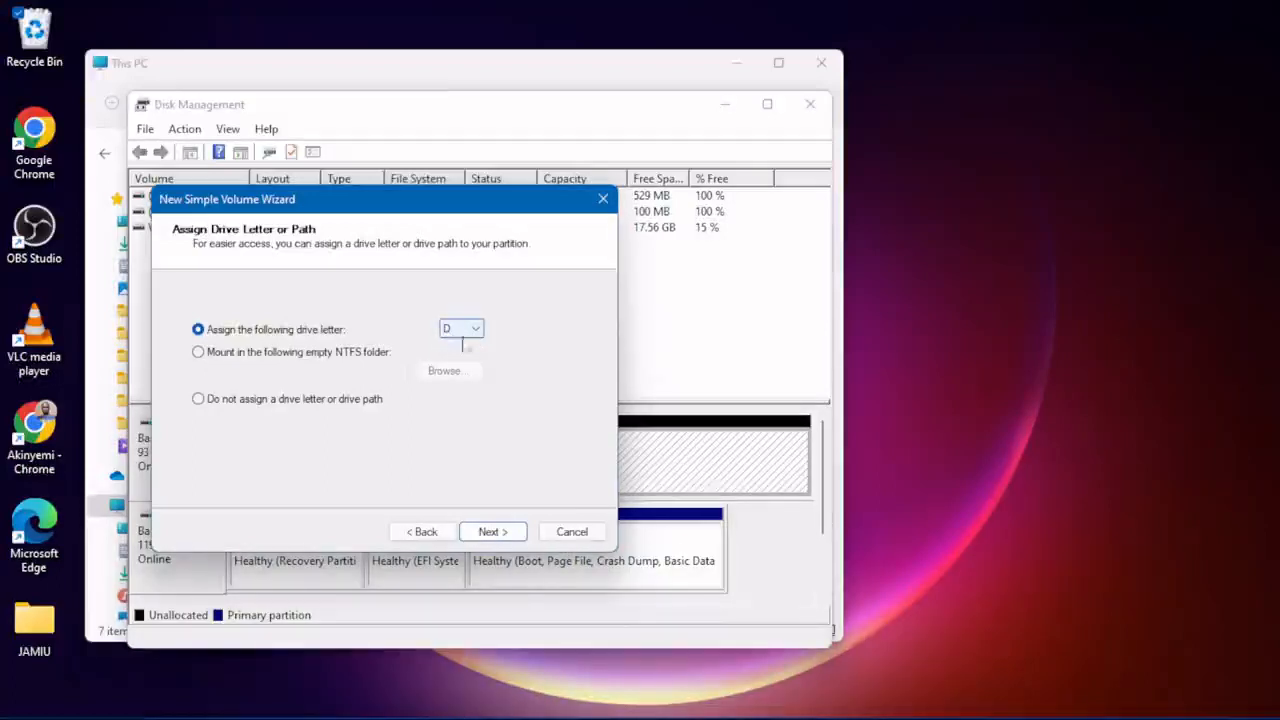
left_click(482, 530)
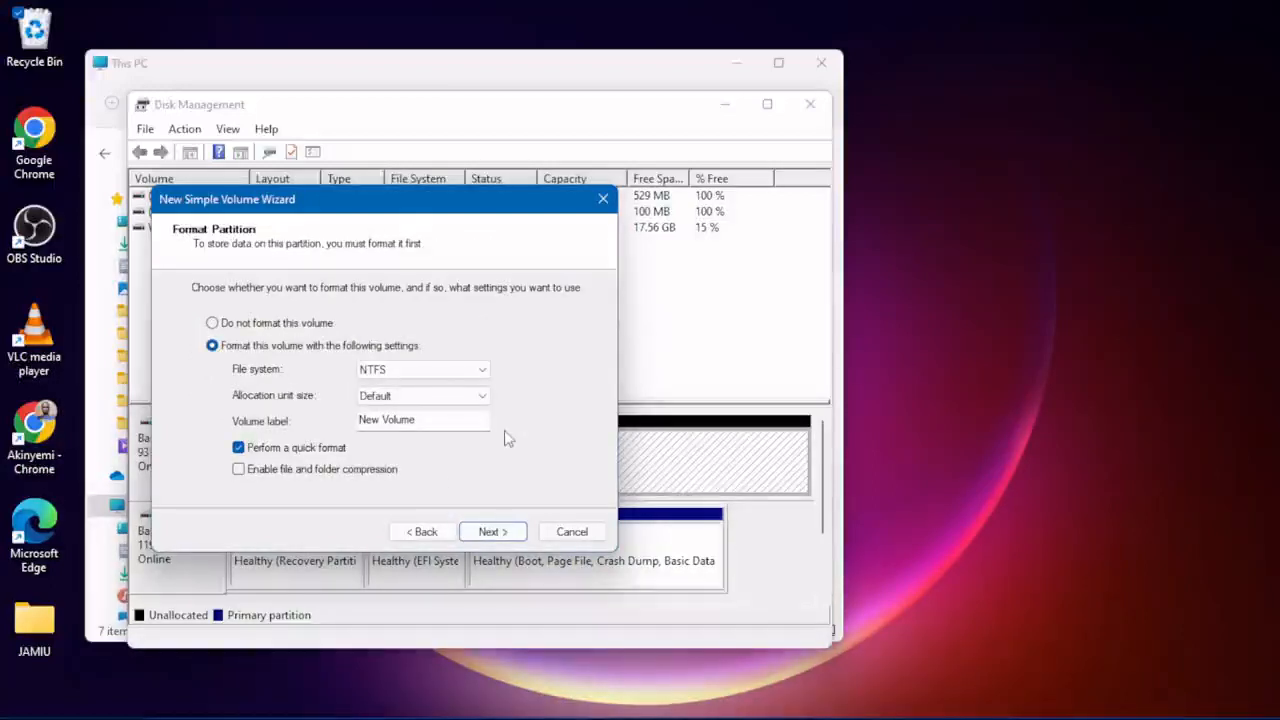
- Keep the default allocation unit size and set the volume label to InternalHDD
left_click(488, 397)
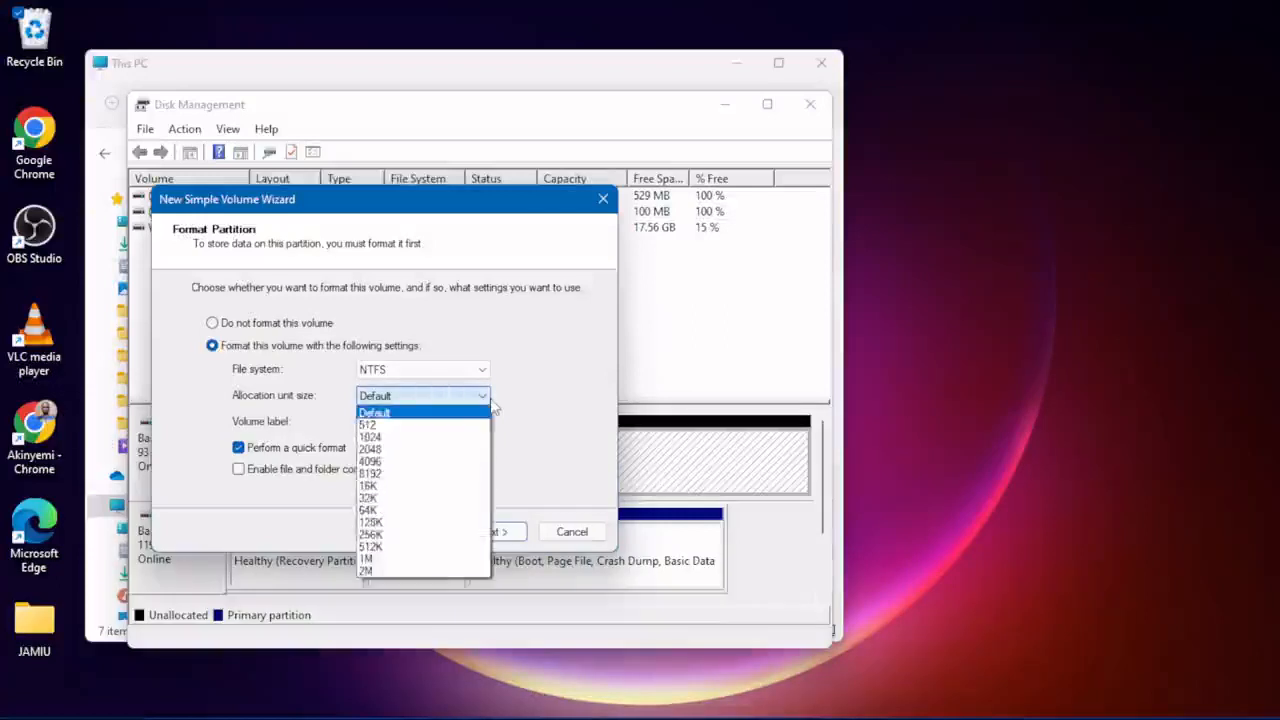
left_click(488, 400)
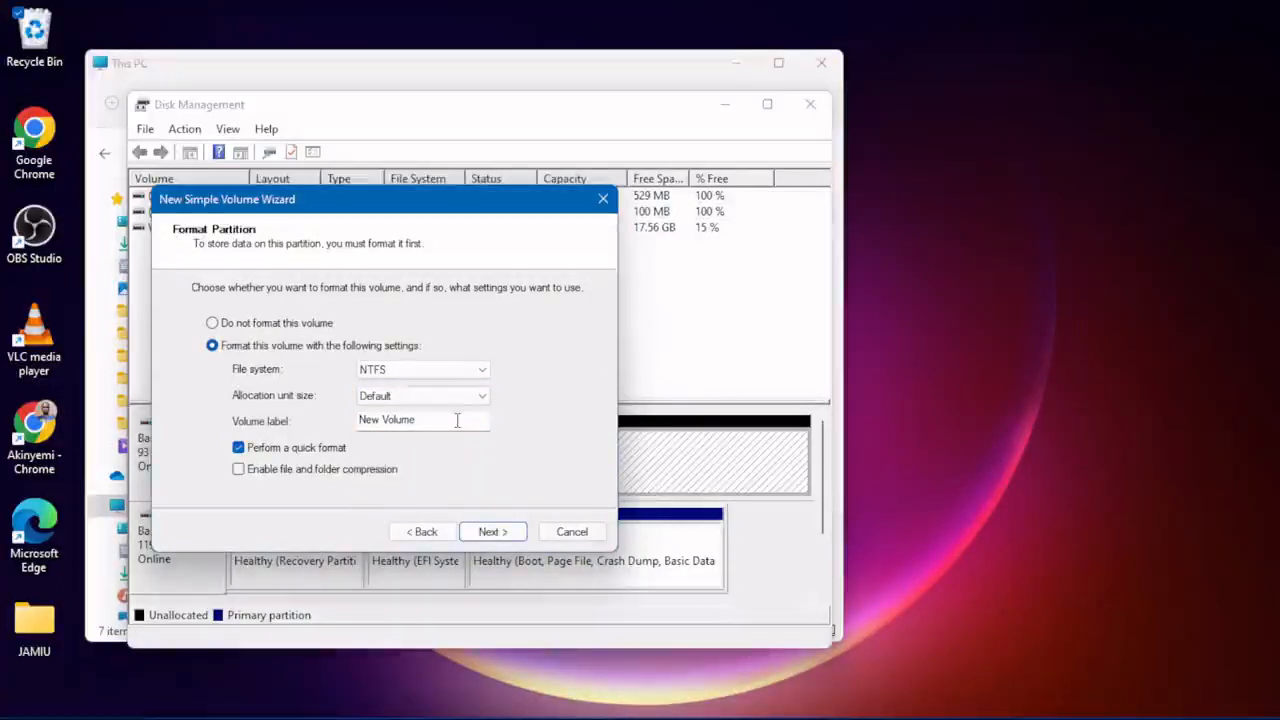
left_click(457, 420)
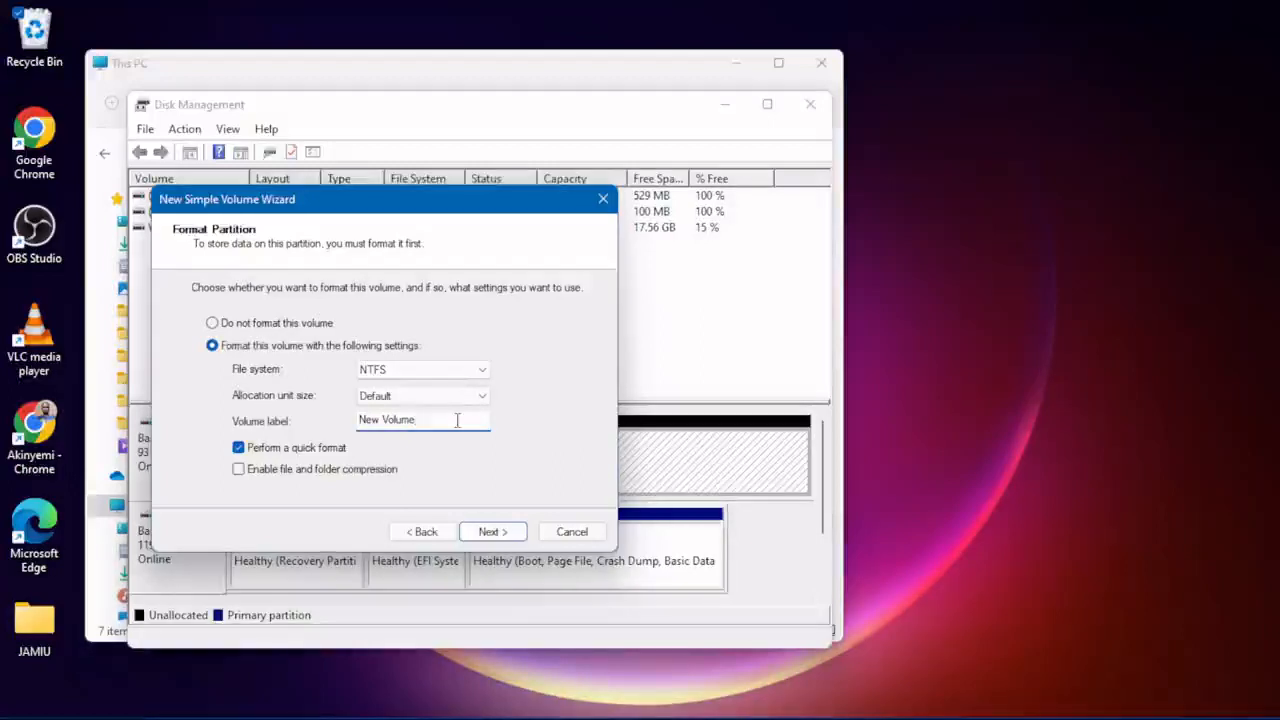
key("BackSpace")
key("BackSpace")
key("BackSpace")
key("BackSpace")
key("BackSpace")
key("BackSpace")
key("BackSpace")
key("BackSpace")
key("BackSpace")
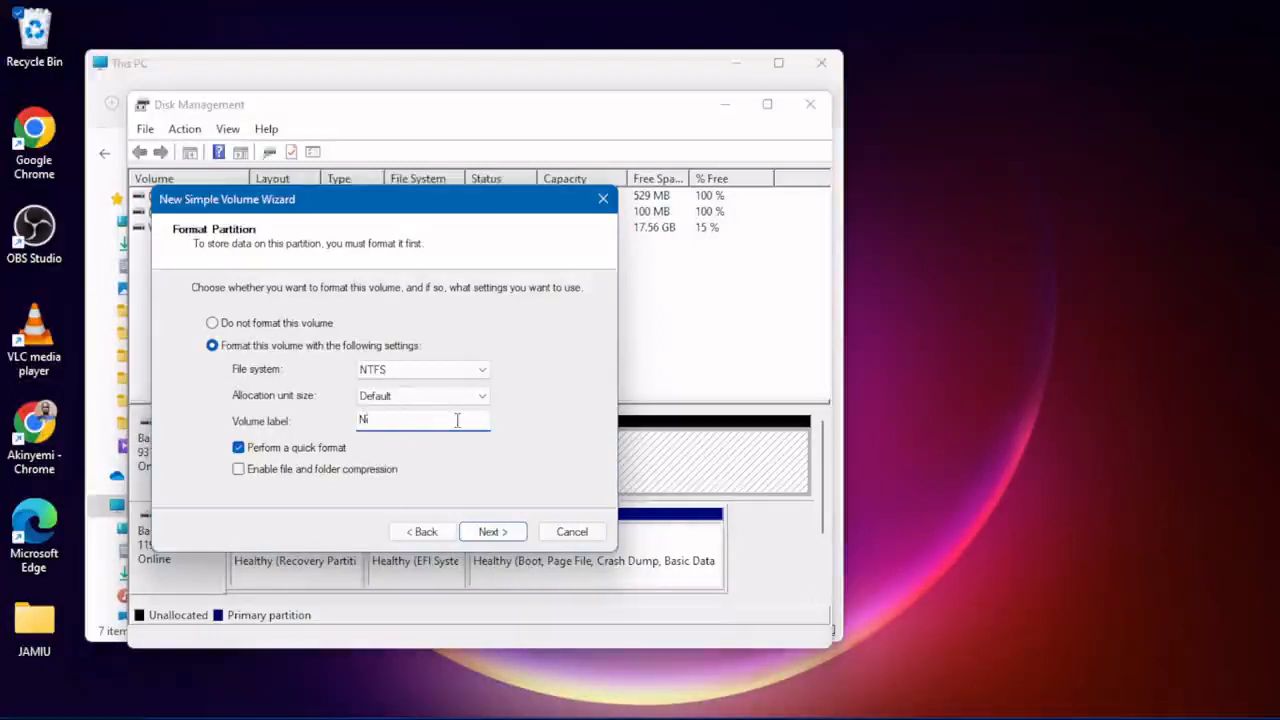
key("BackSpace")
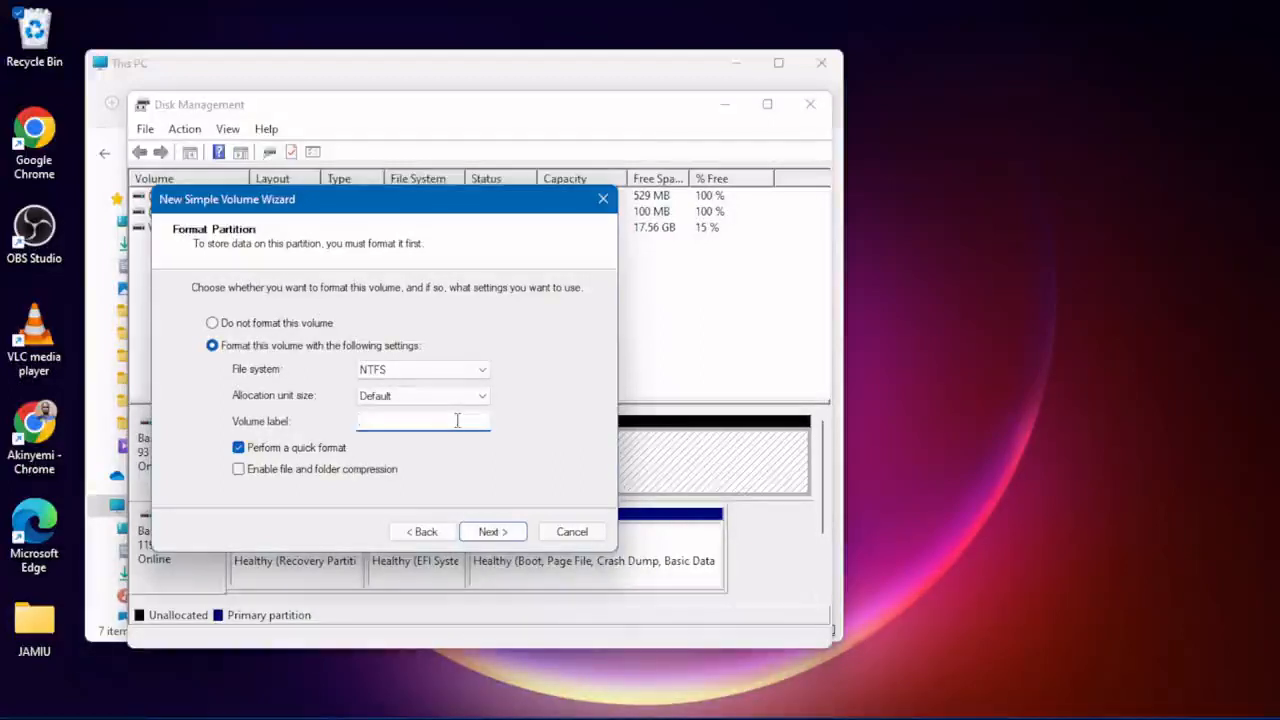
type("In")
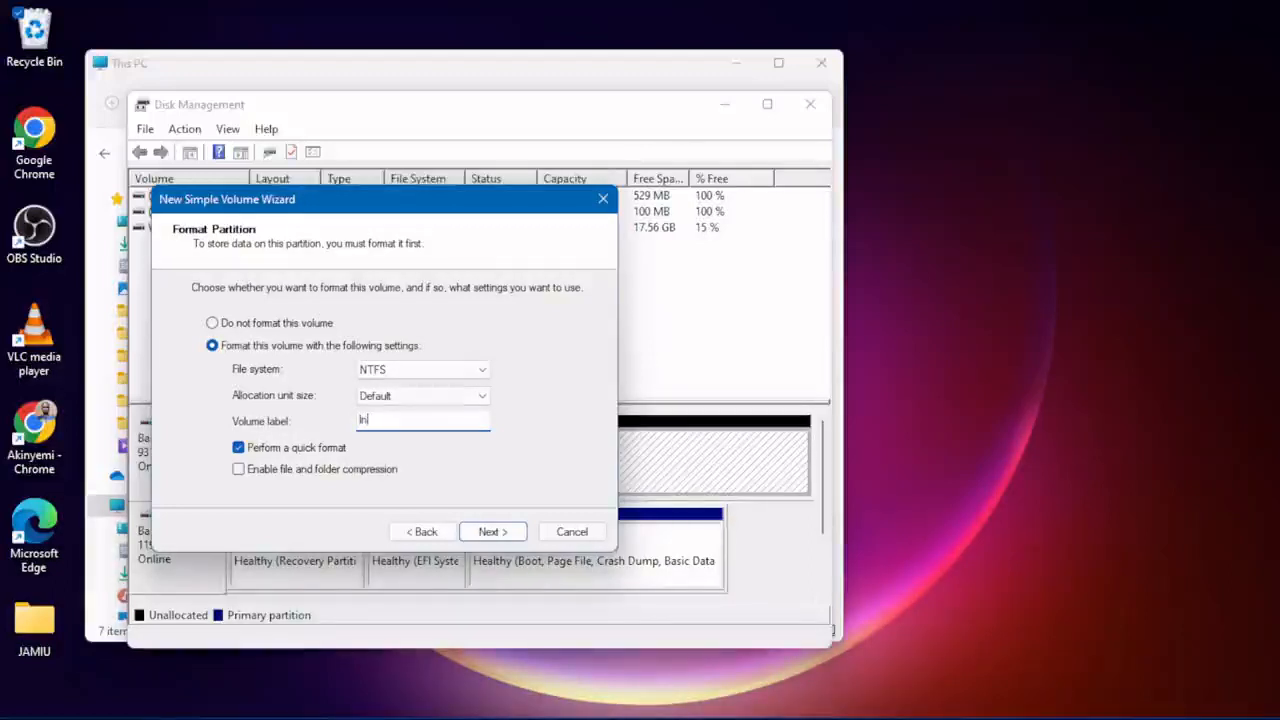
type("ternal")
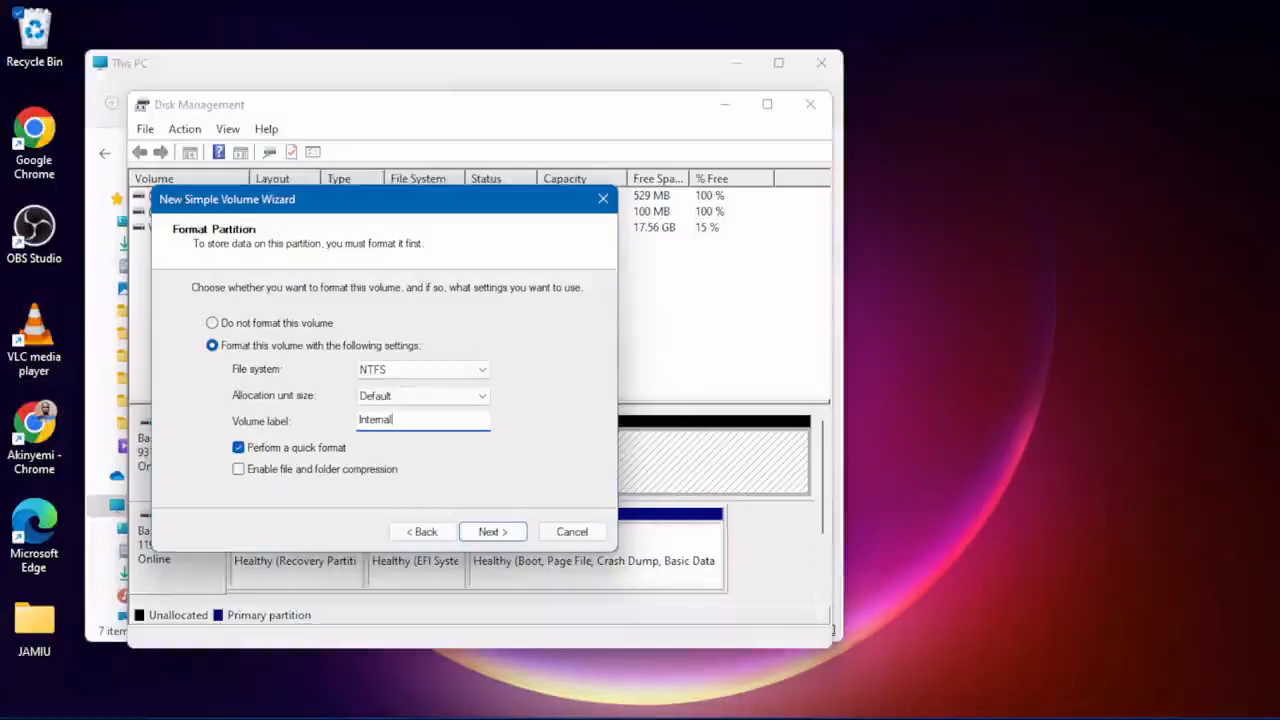
type("HDD")
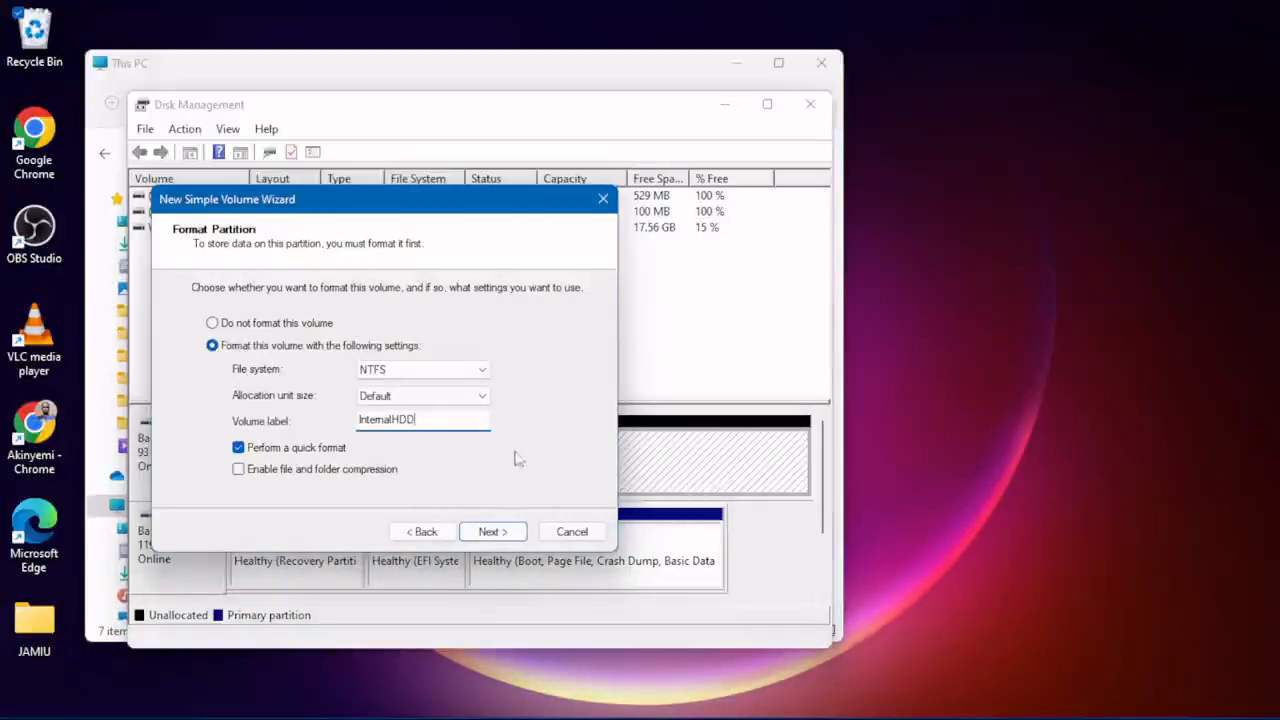
- Keep NTFS as the file system with quick format, and finish creating the volume
left_click(480, 372)
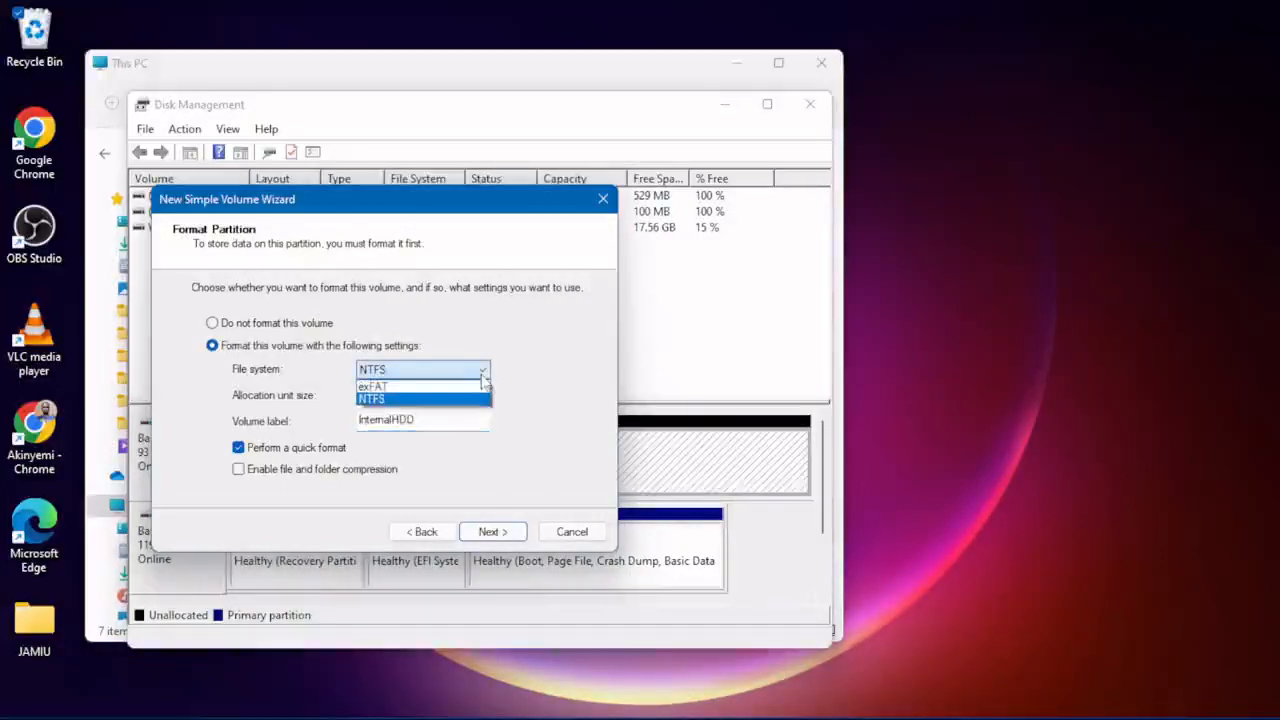
left_click(482, 387)
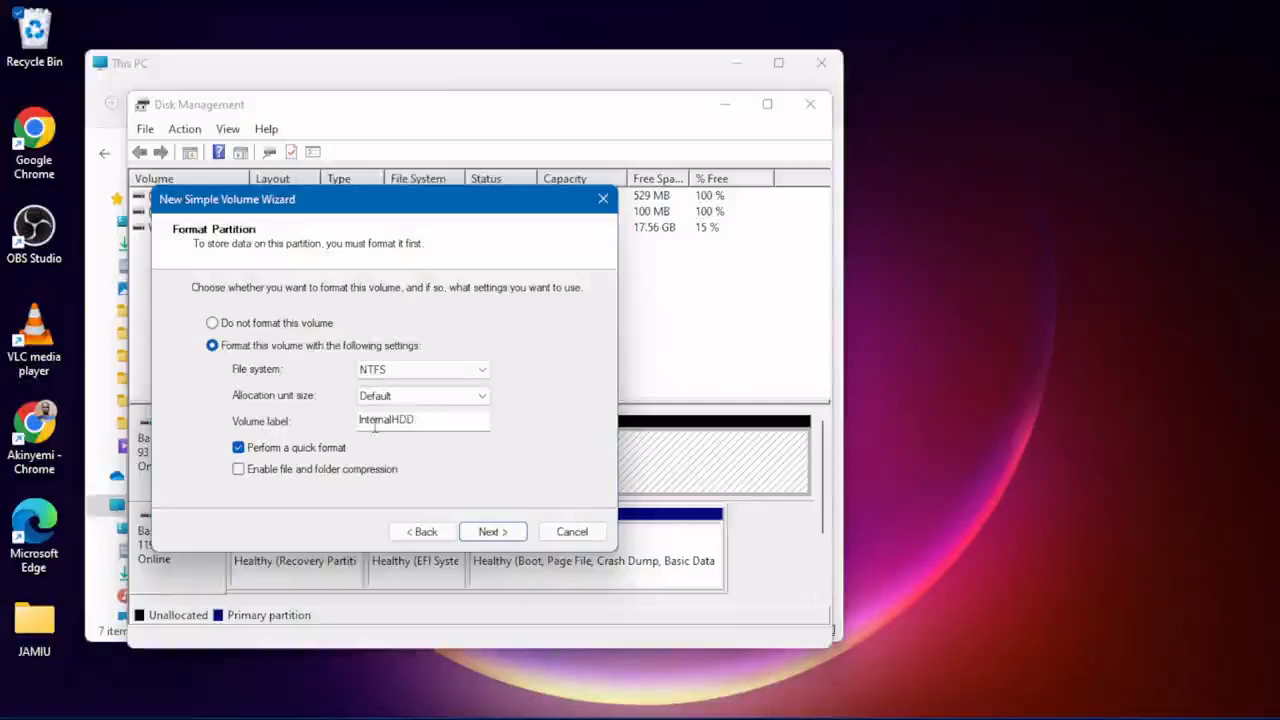
left_click(492, 533)
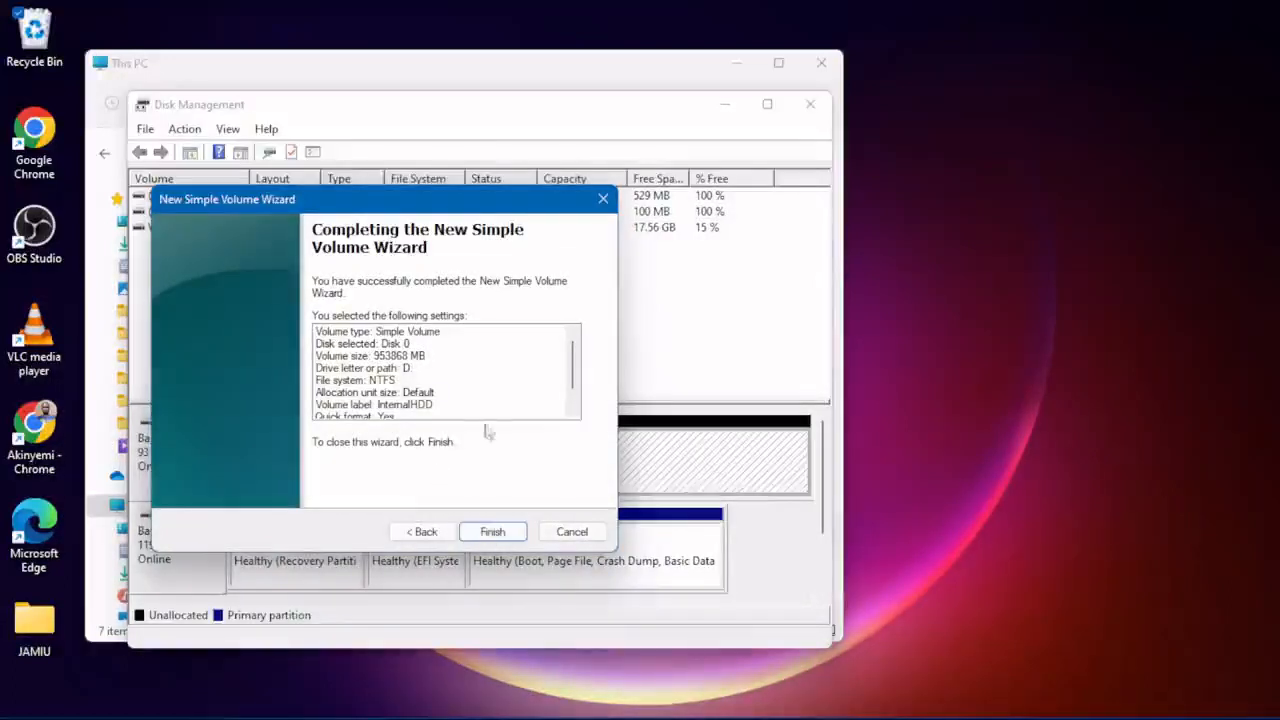
left_click(492, 536)
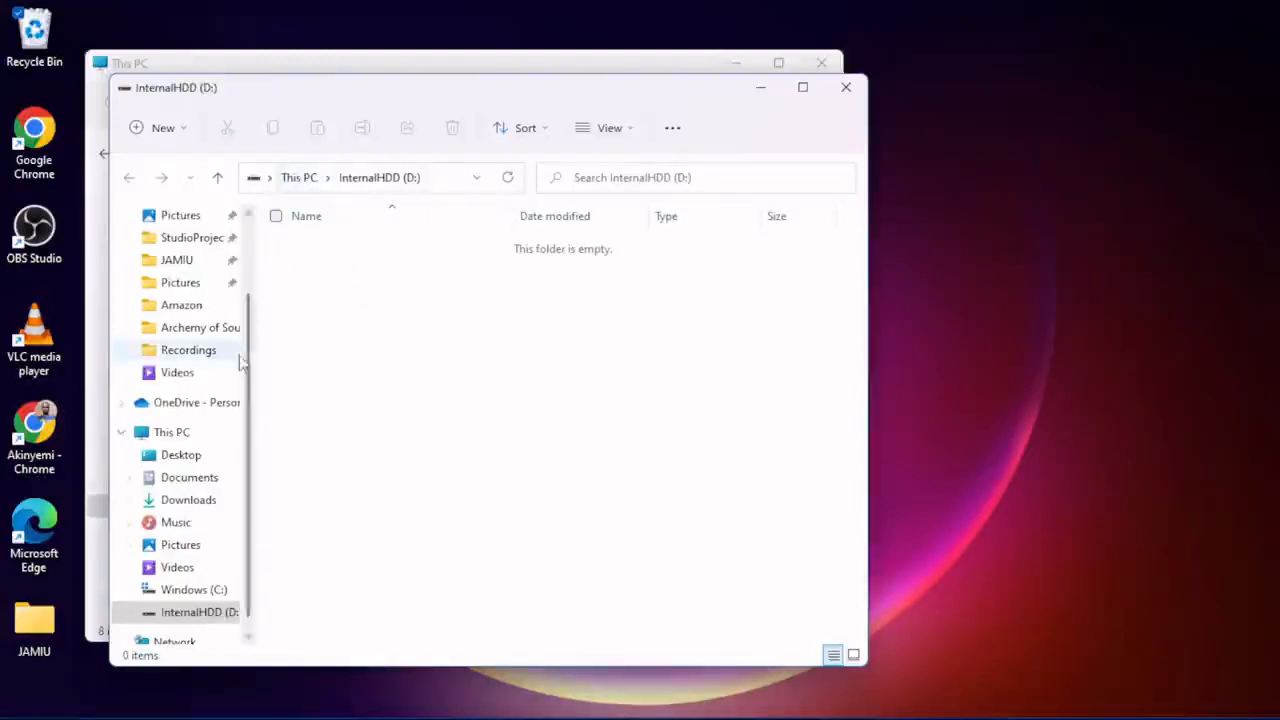
- Check This PC for the new InternalHDD (D:) drive and return to the desktop
left_click(174, 433)
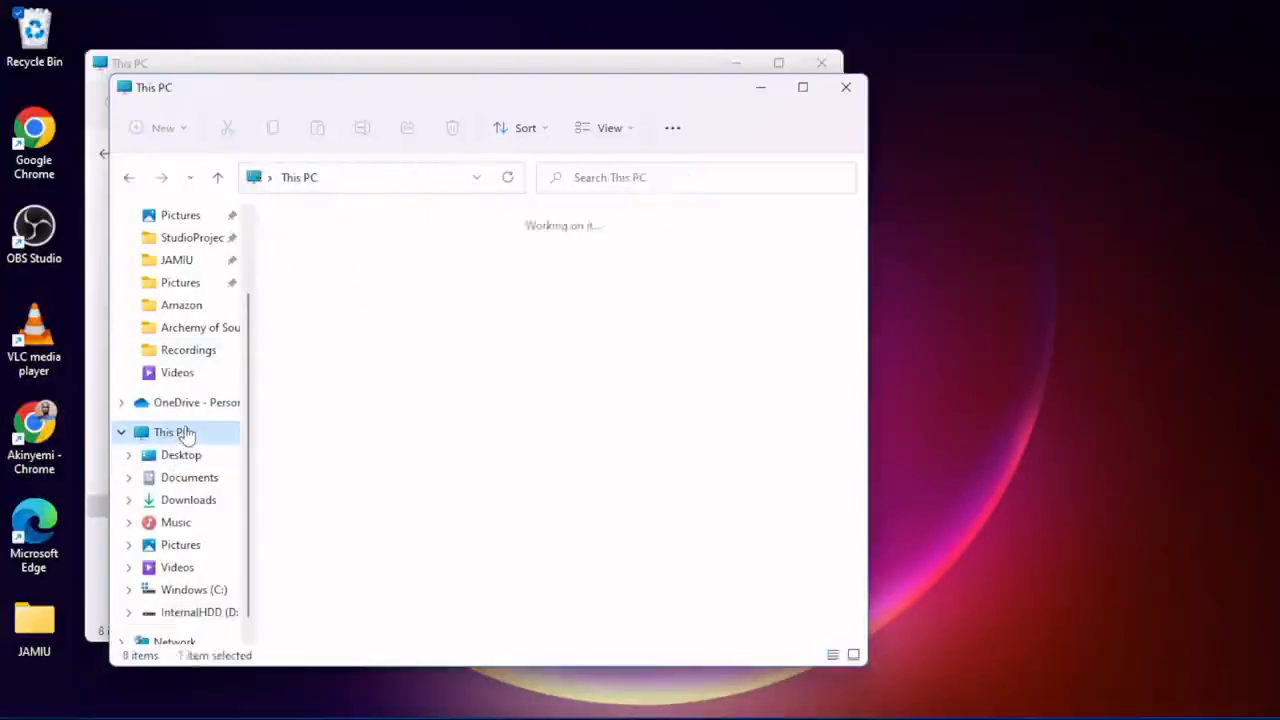
left_click(606, 517)
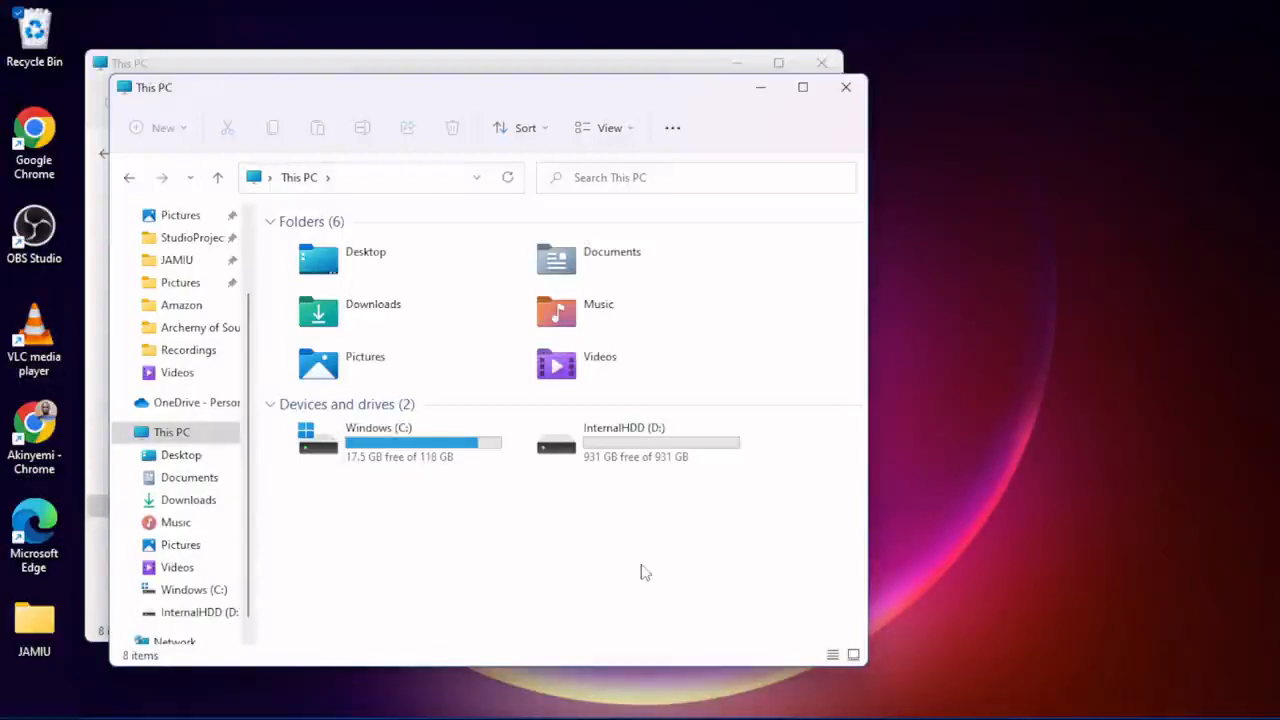
key("super+d")
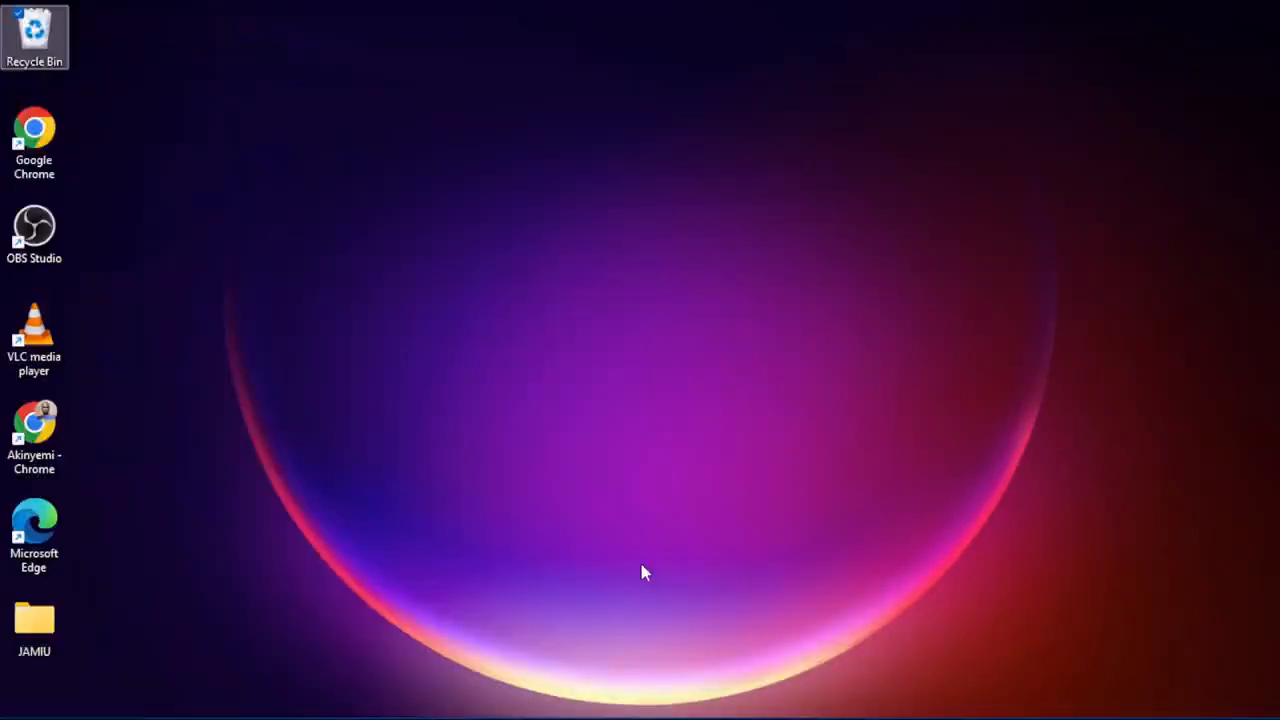